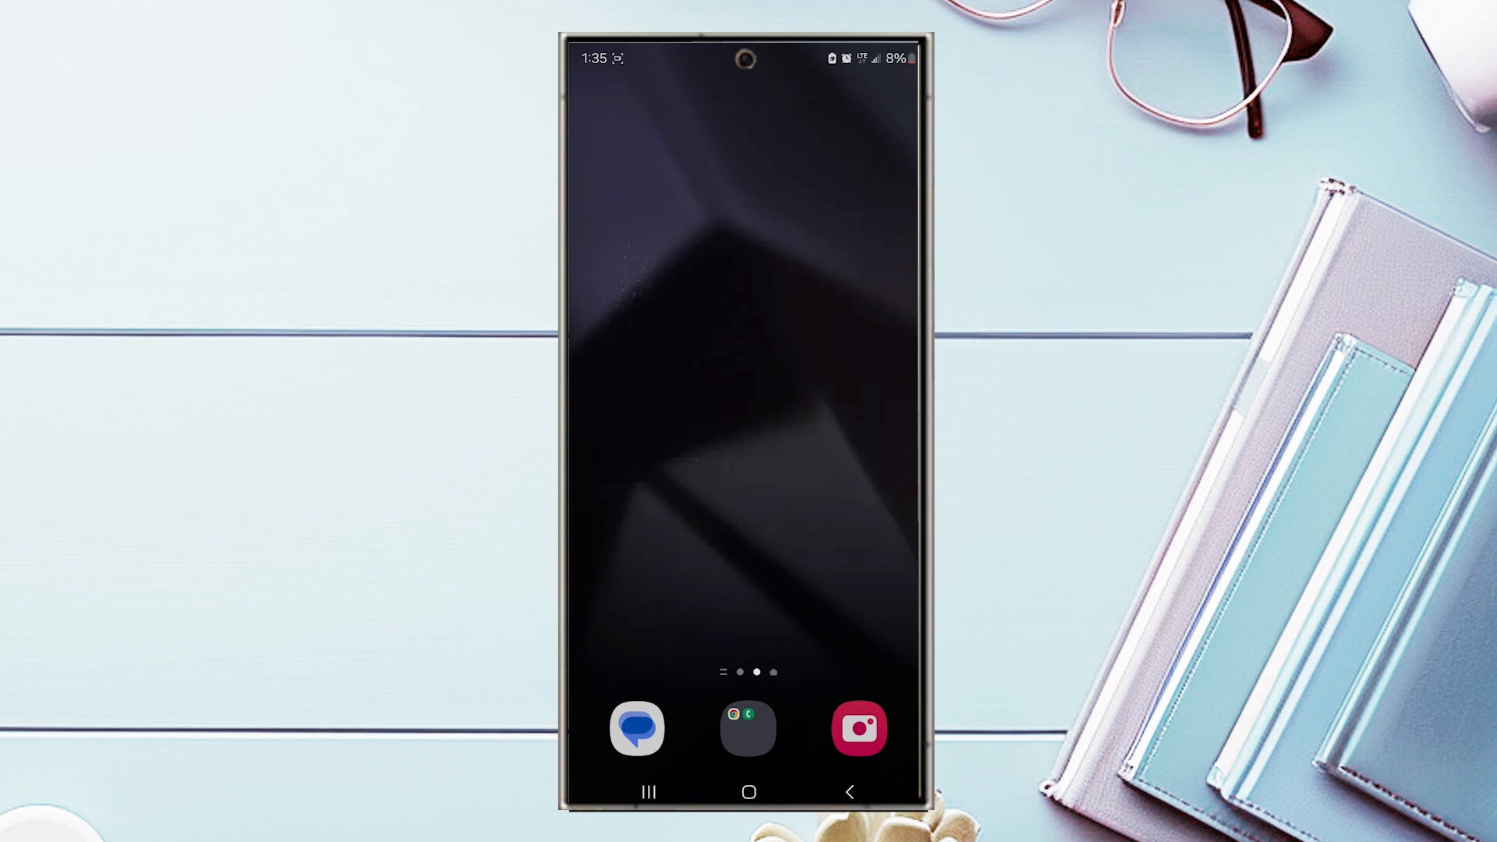
pyautogui.scroll(-5, 889, 527)
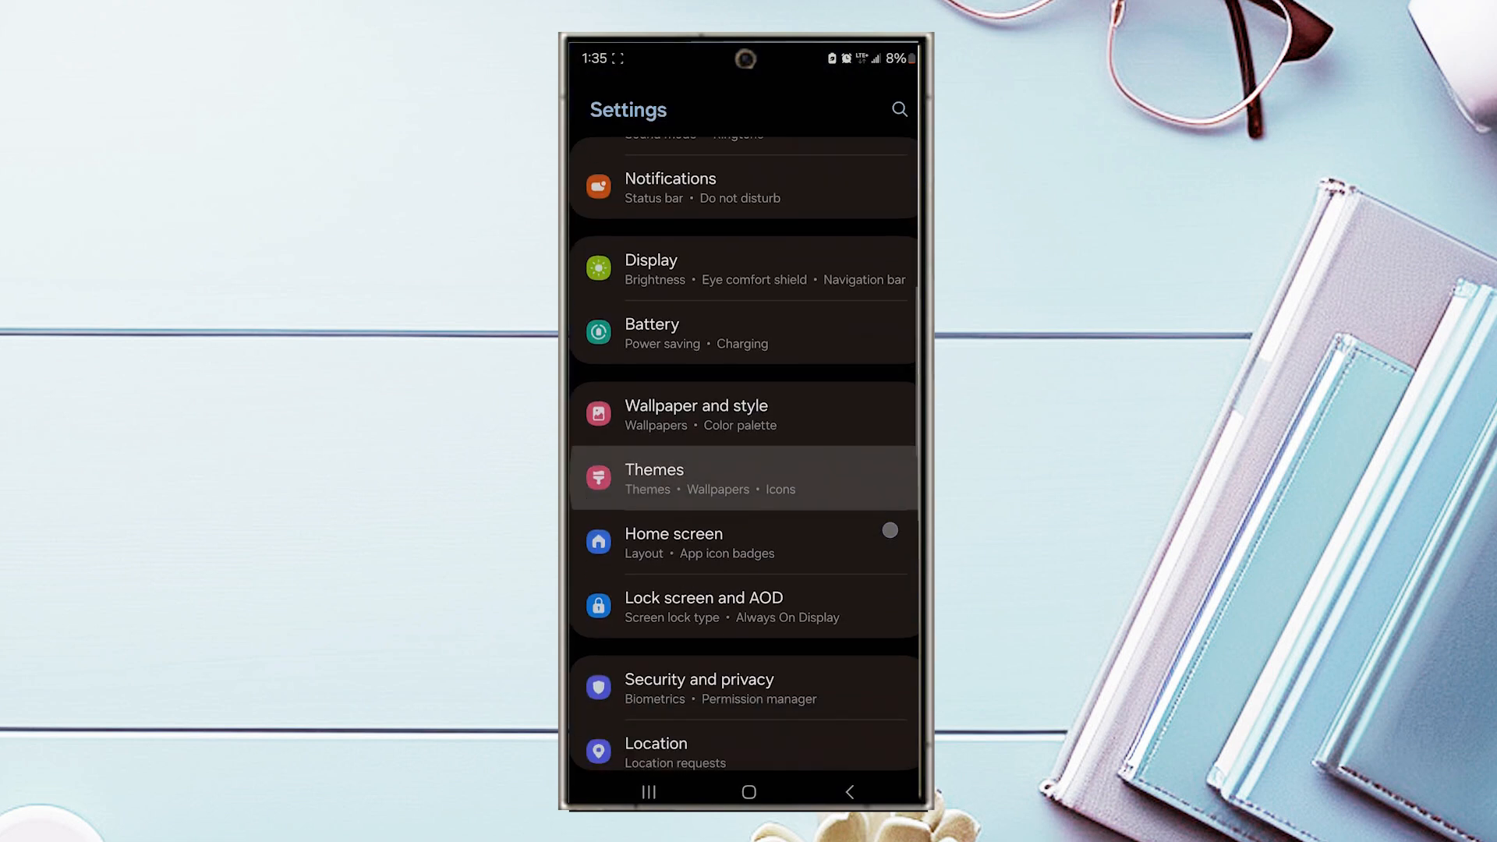
pyautogui.scroll(-4, 895, 516)
pyautogui.scroll(-5, 895, 515)
pyautogui.scroll(-5, 894, 516)
pyautogui.scroll(-3, 895, 516)
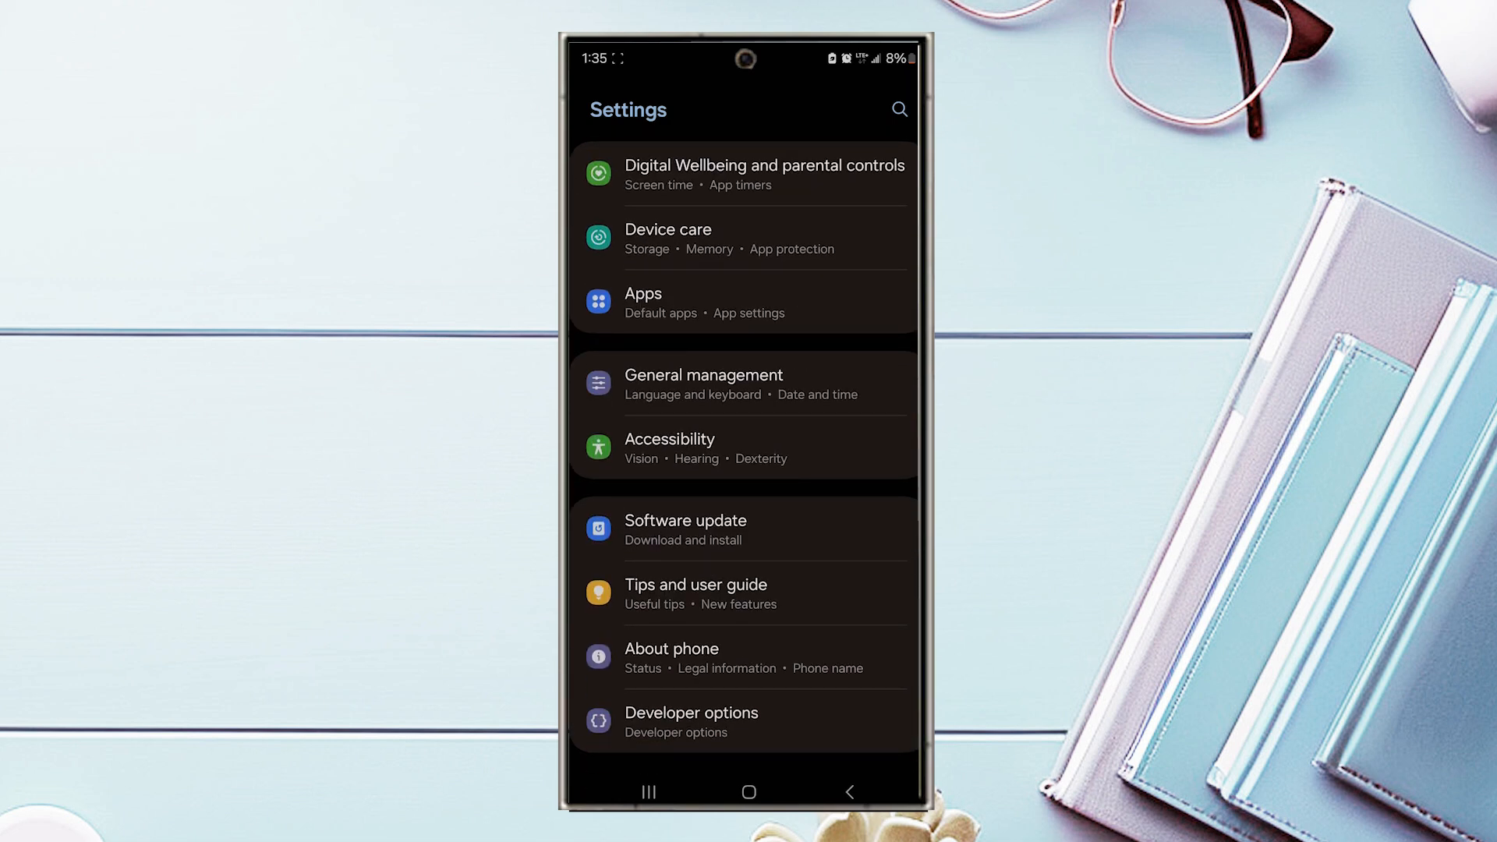
# Reach Samsung Keyboard settings through General management.
pyautogui.click(810, 377)
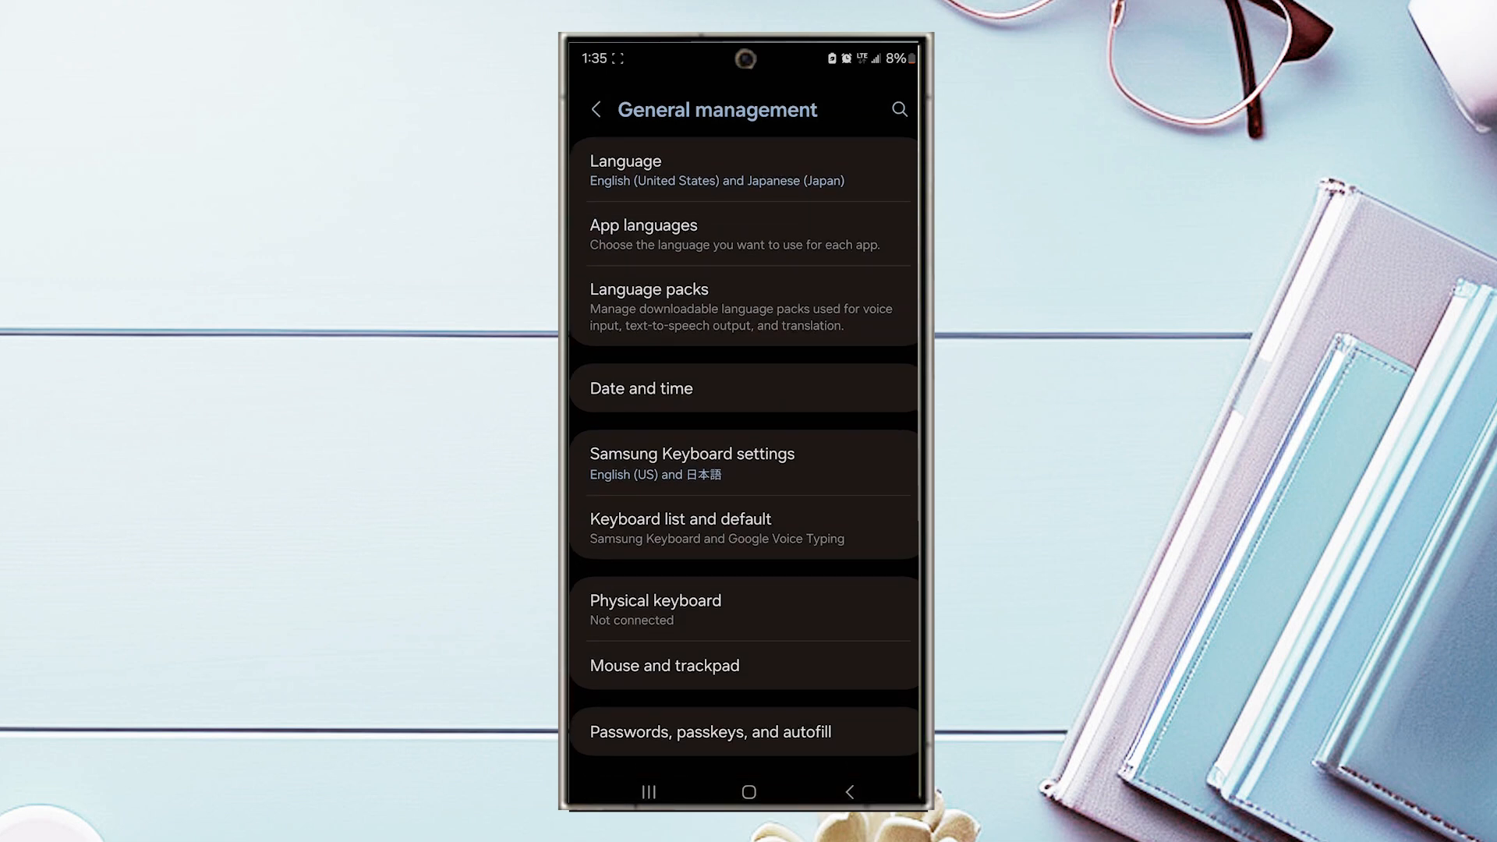
pyautogui.click(807, 461)
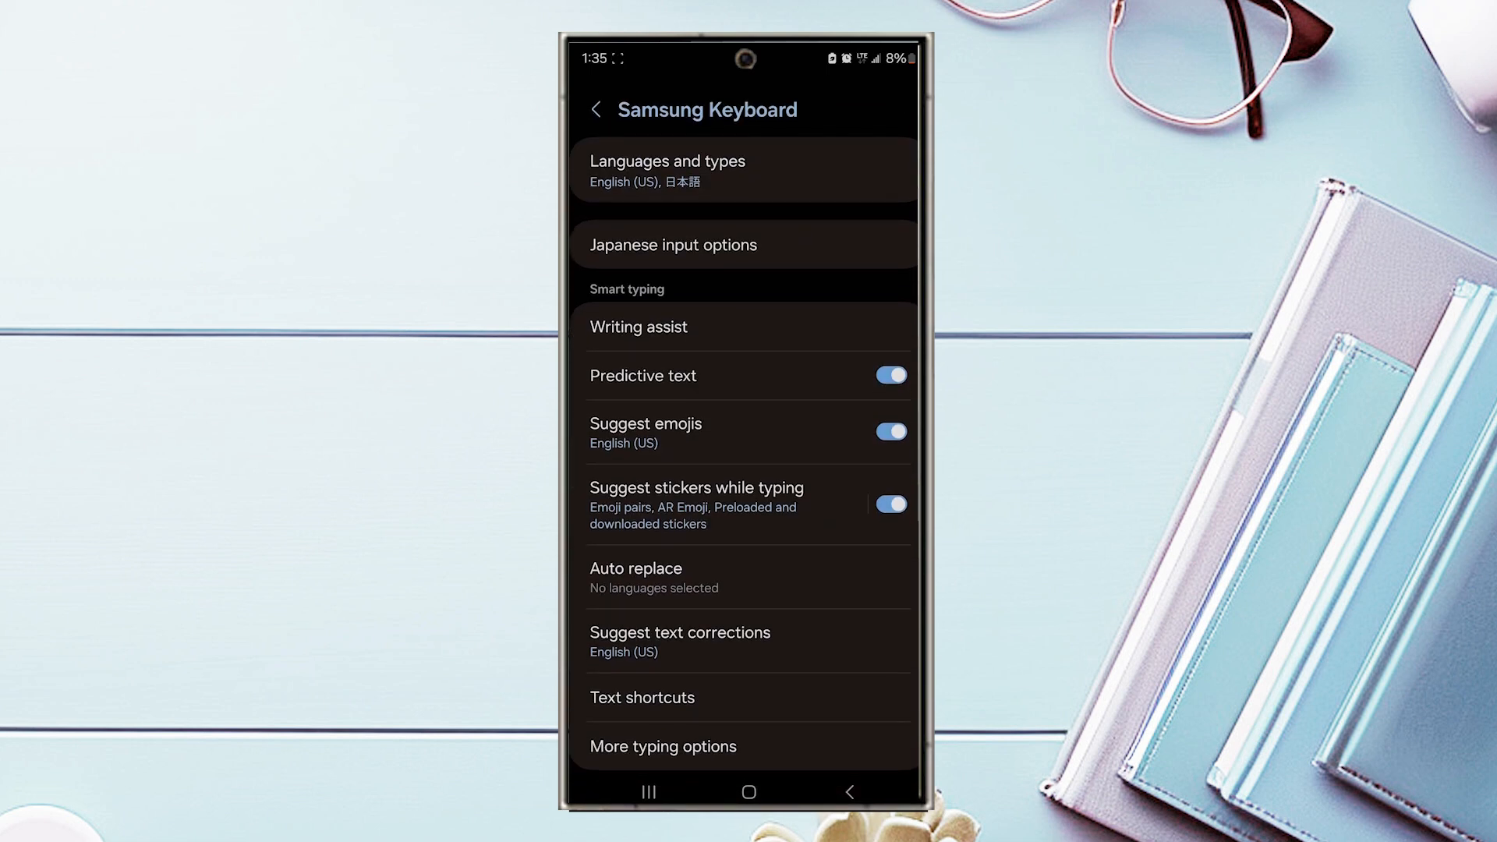
pyautogui.moveTo(878, 662); pyautogui.dragTo(877, 374)
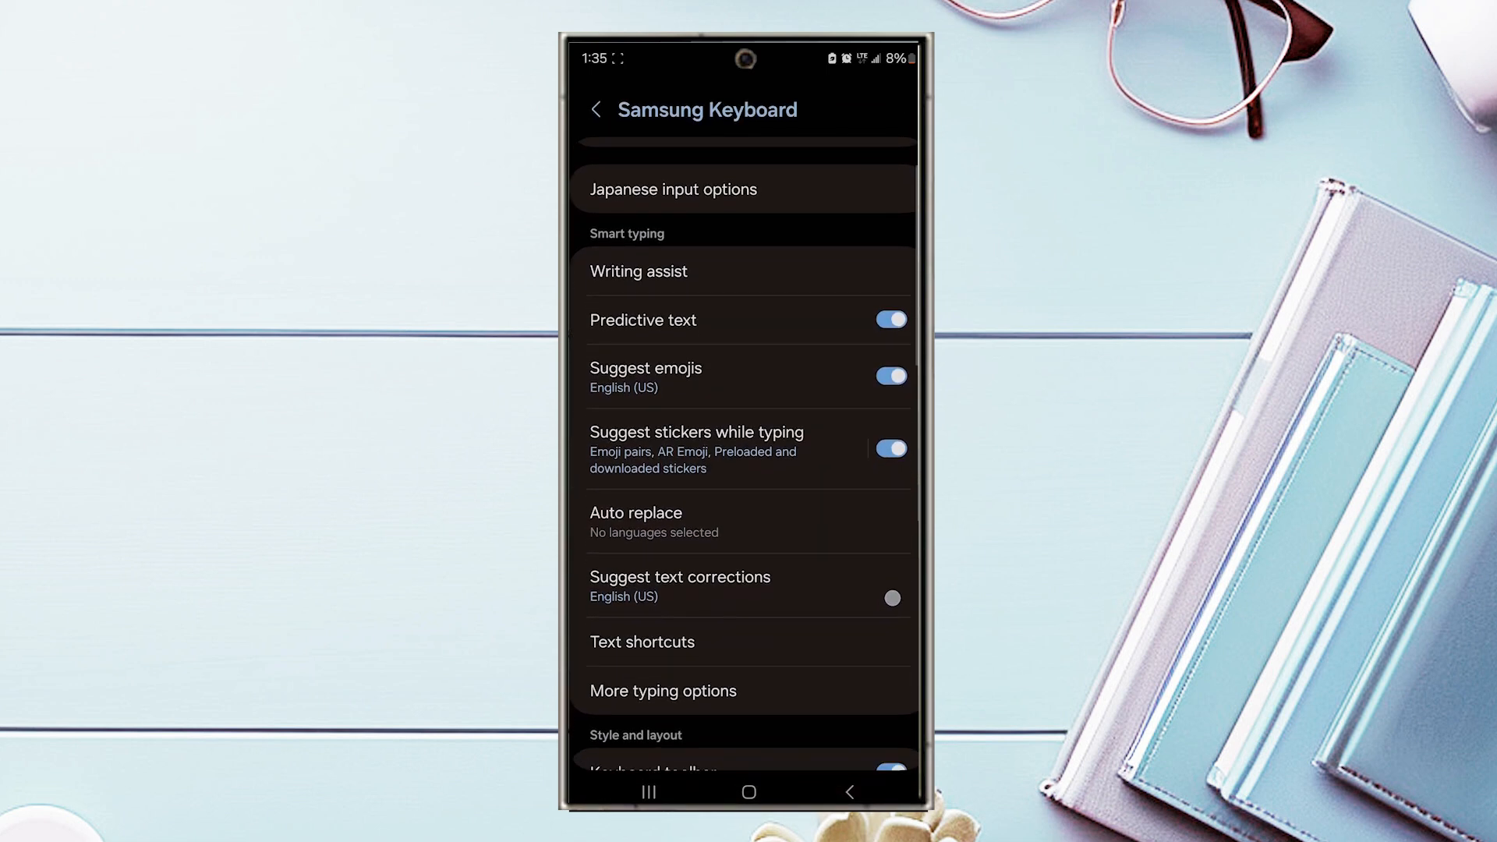
# Reach Touch feedback via Swipe, touch, and feedback, showing Sound, Vibration and Character preview.
pyautogui.moveTo(889, 655); pyautogui.dragTo(889, 362)
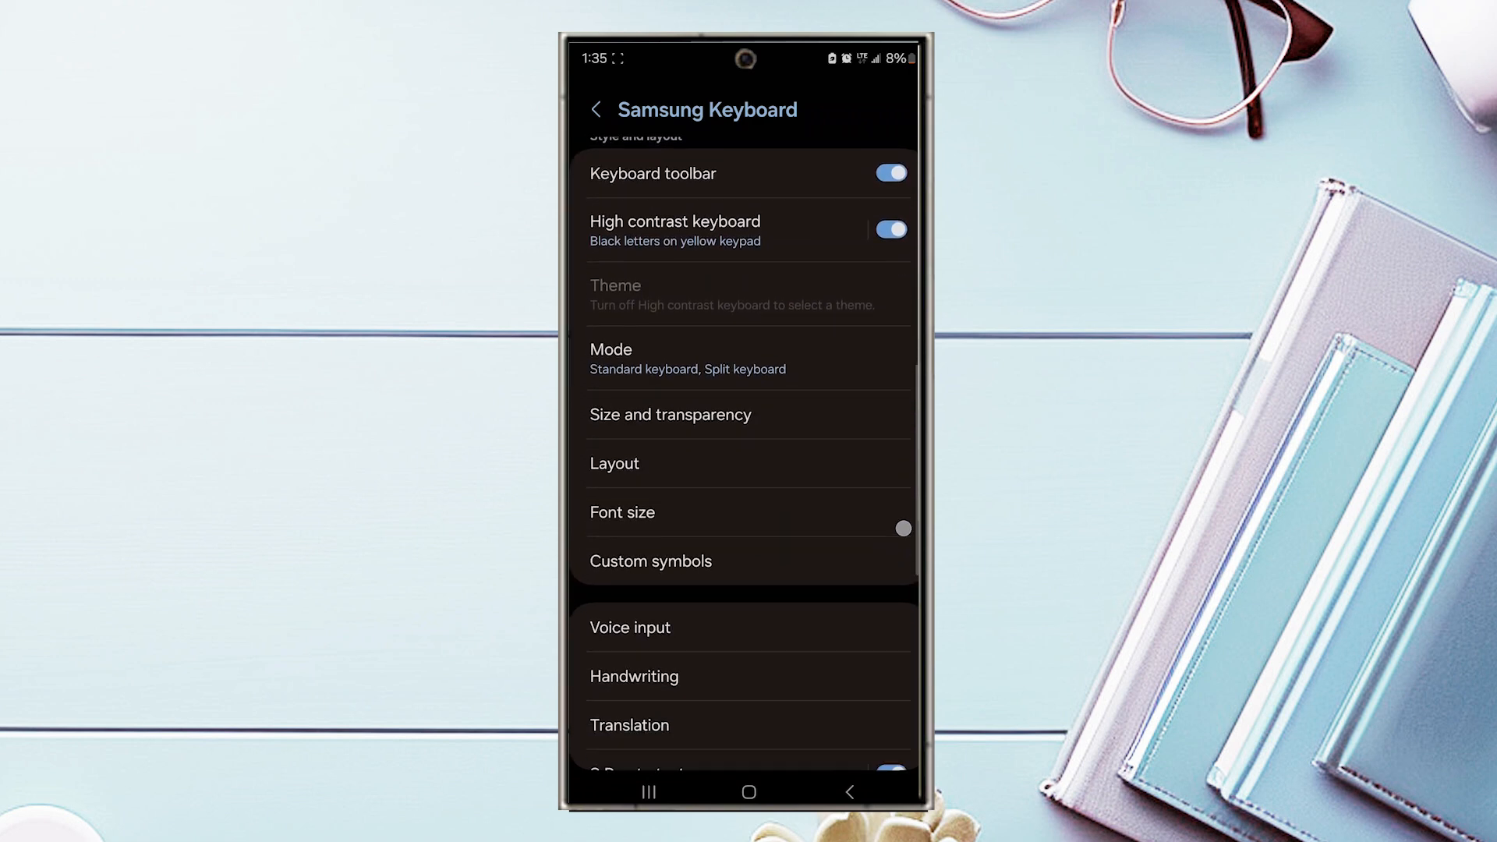
pyautogui.moveTo(891, 585); pyautogui.dragTo(891, 327)
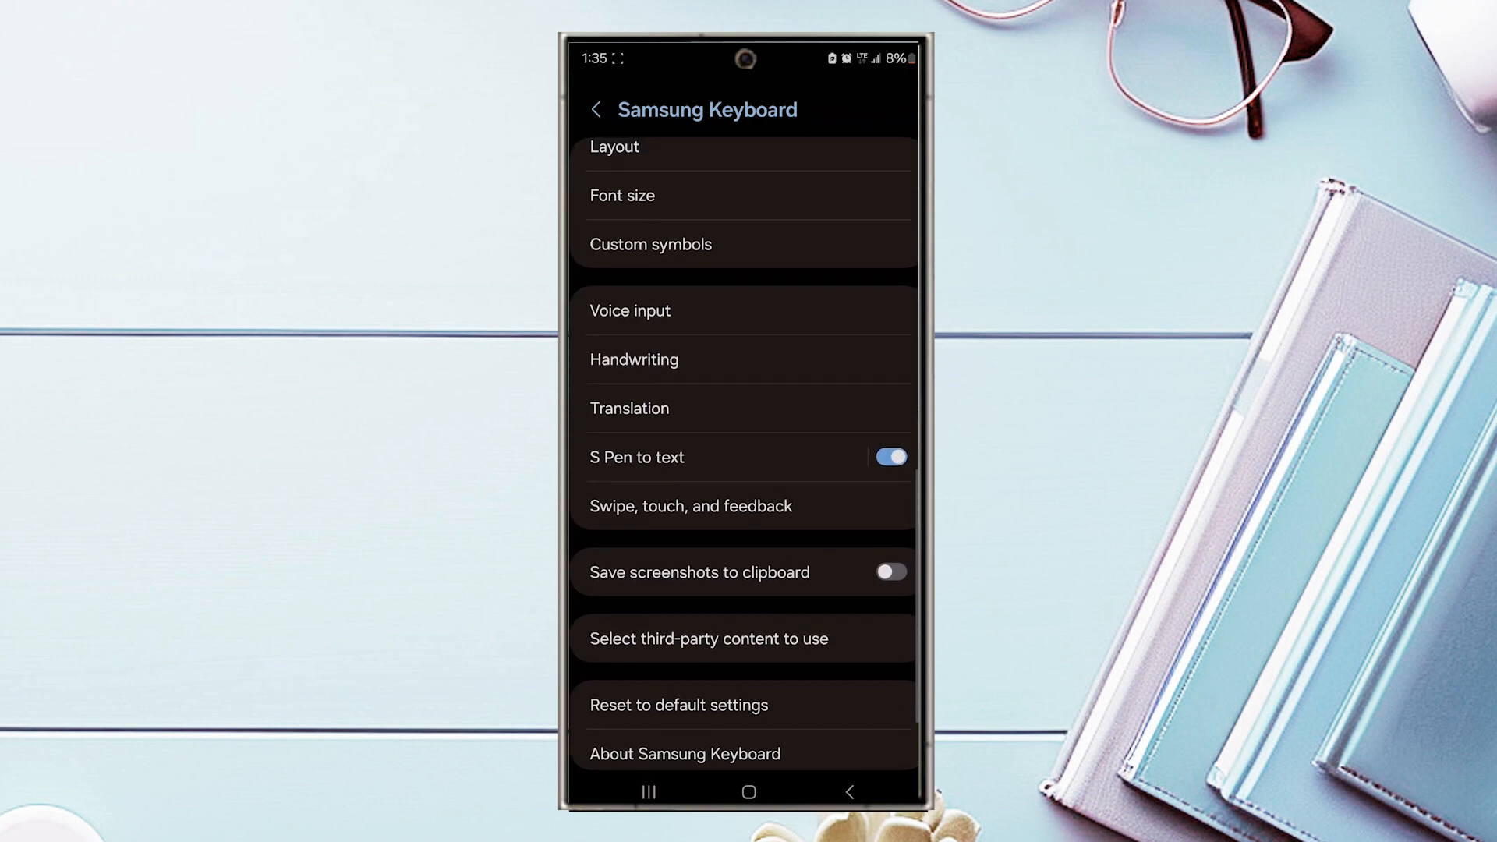
pyautogui.click(690, 506)
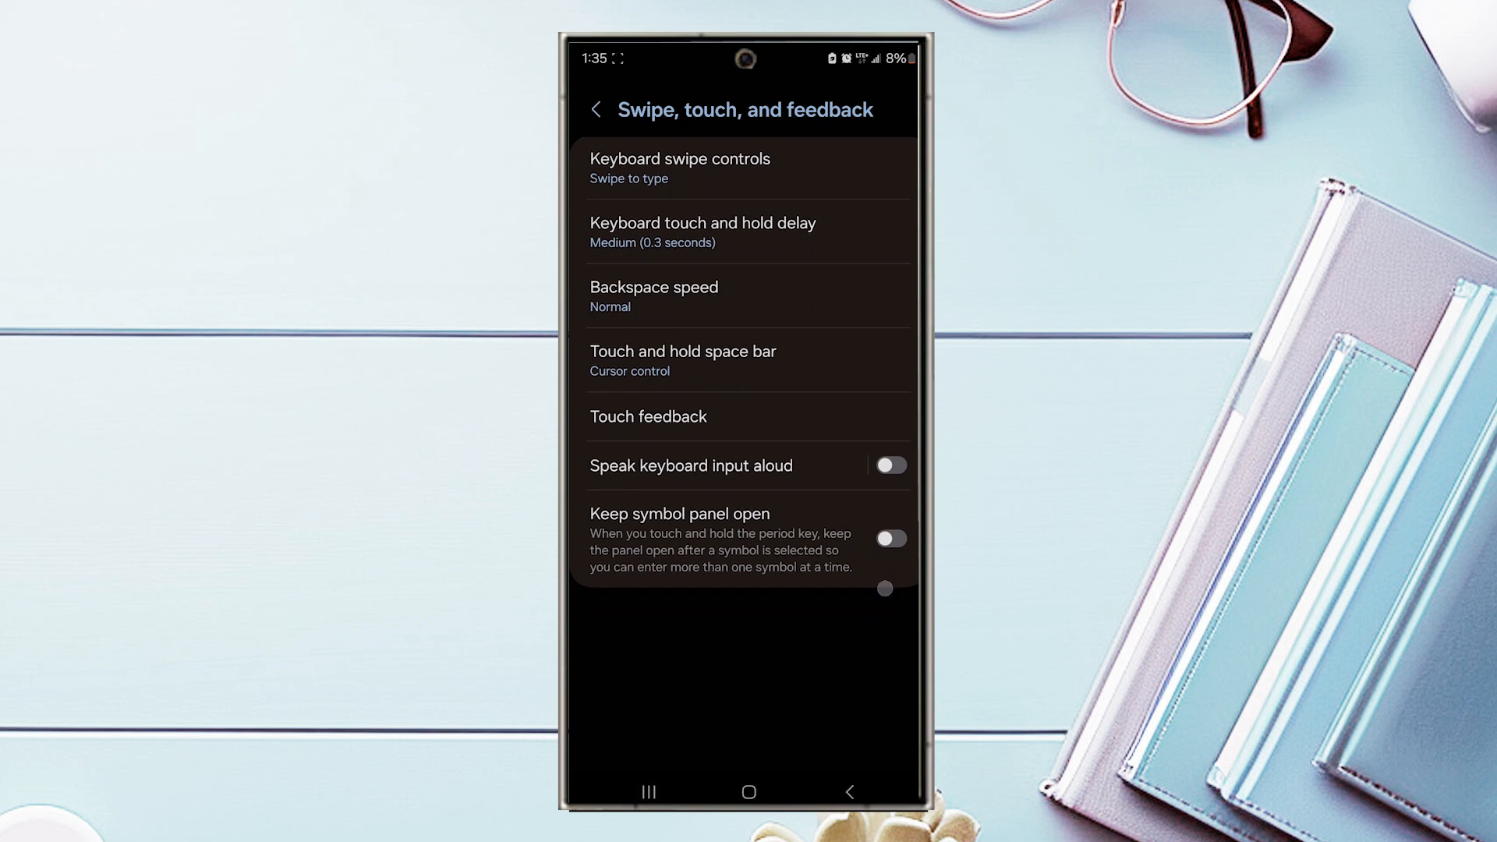
pyautogui.click(794, 427)
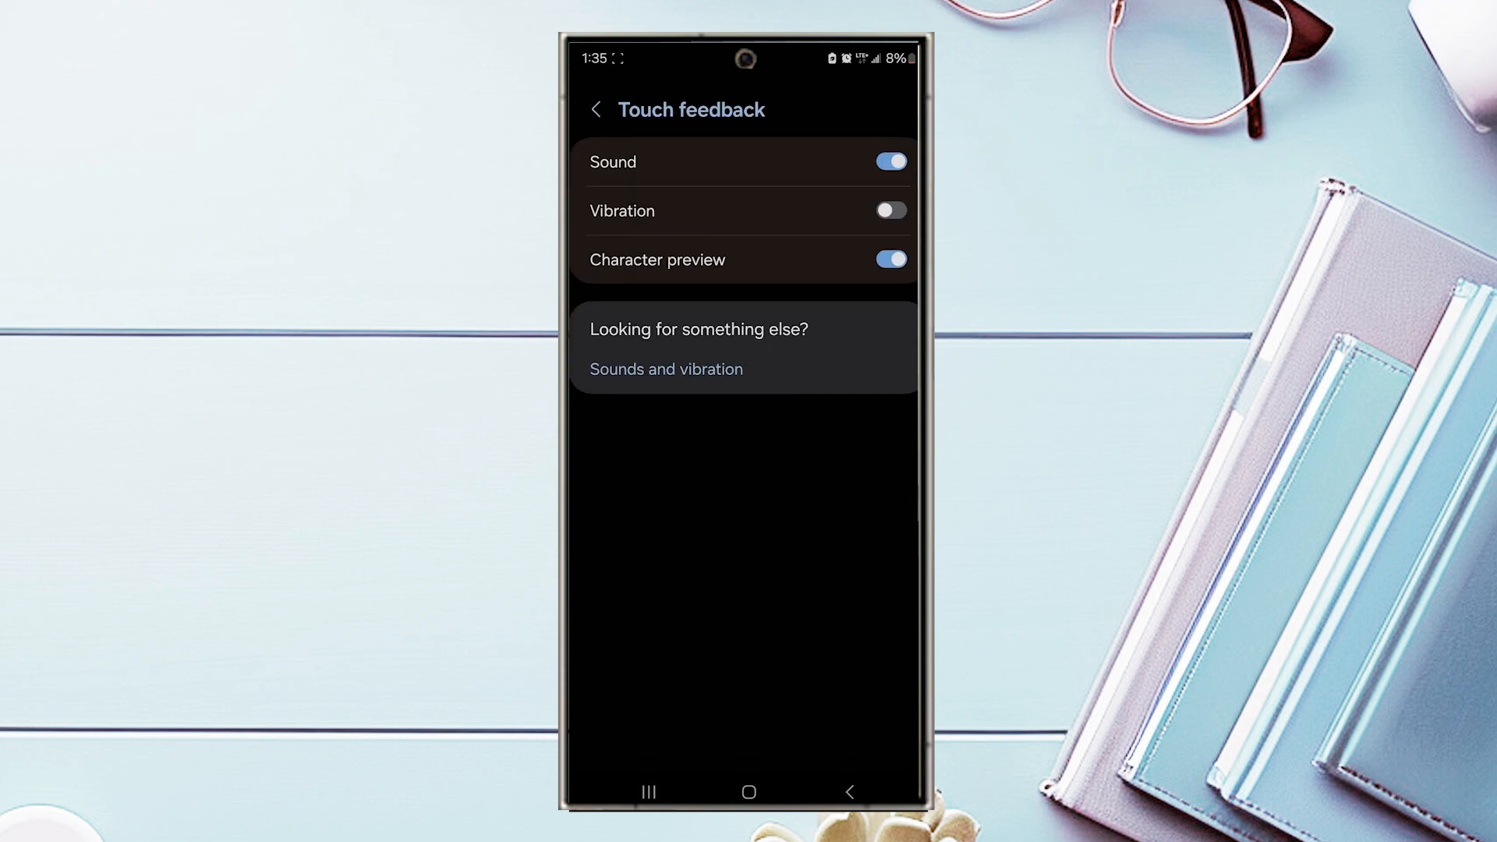
# Switch the keyboard typing Sound toggle.
pyautogui.click(890, 162)
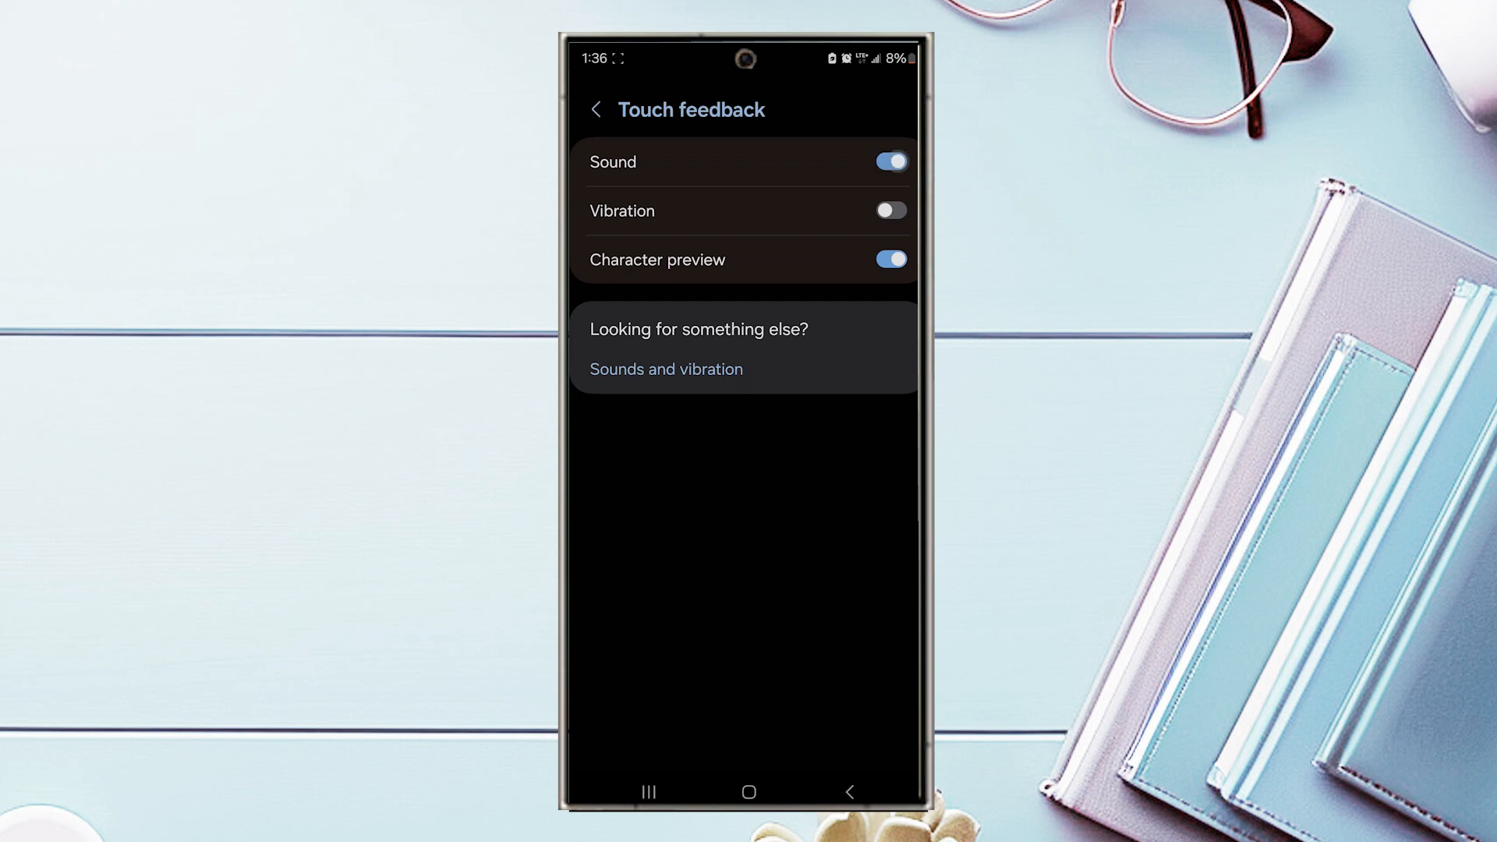